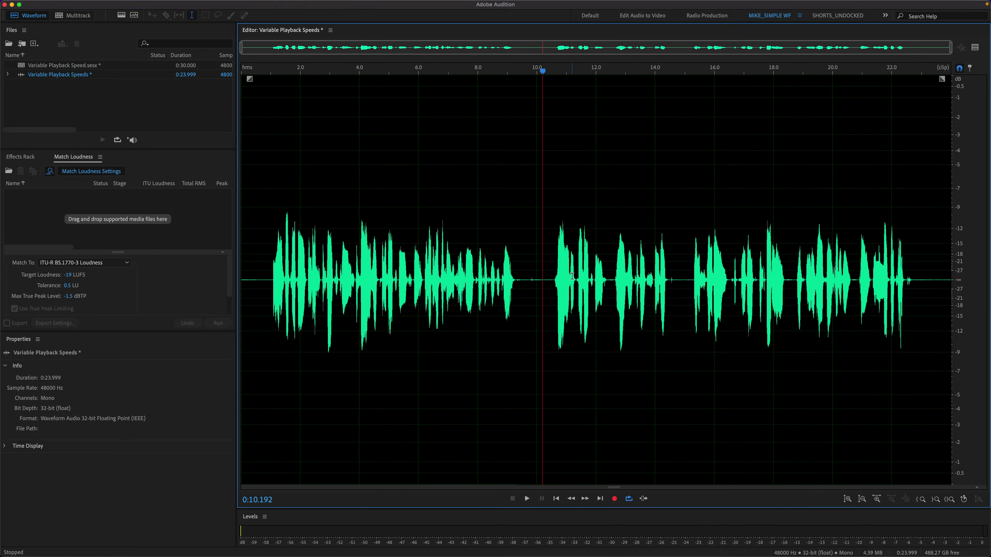
- Play the waveform forward at 1.1x–1.6x, then switch to Multitrack and back to Waveform
key("space")
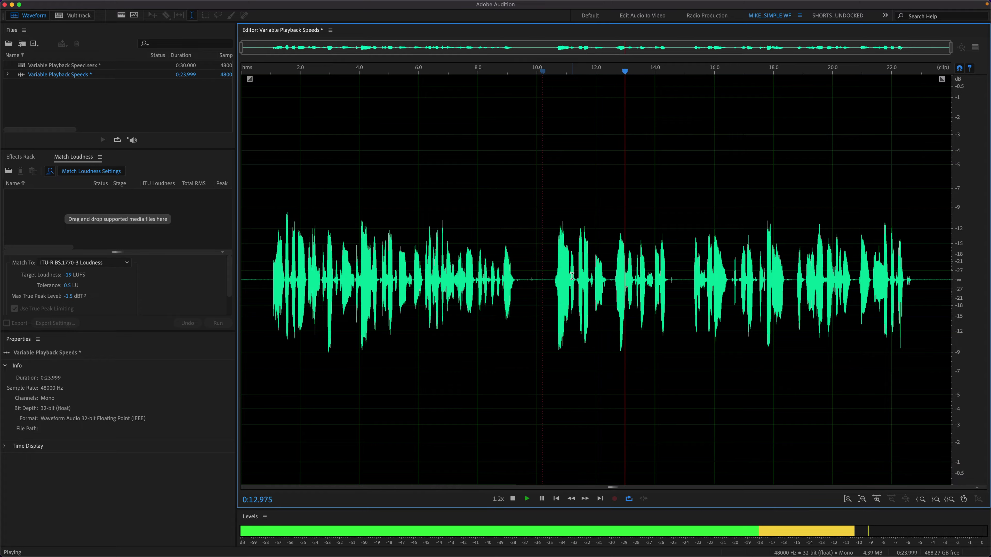
key("l")
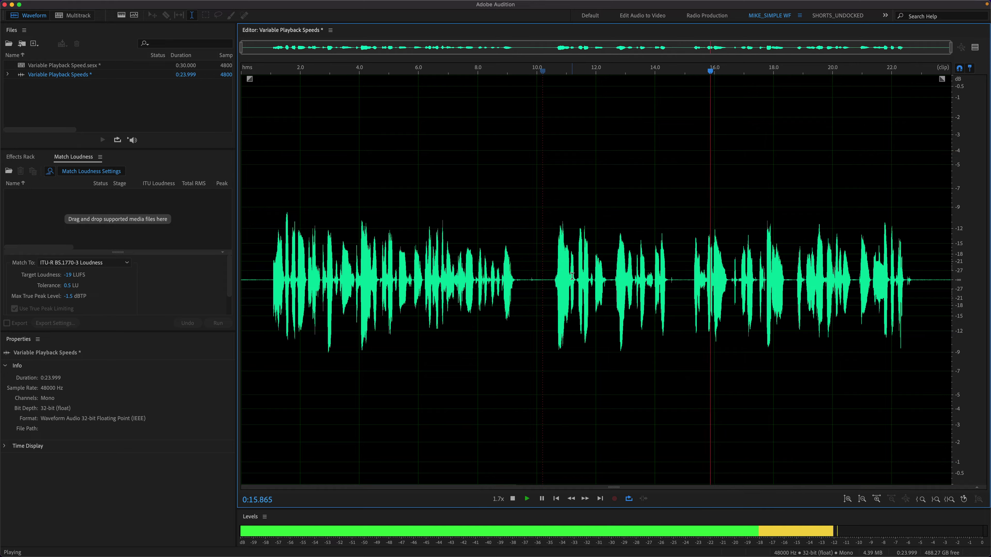
key("j")
key("j")
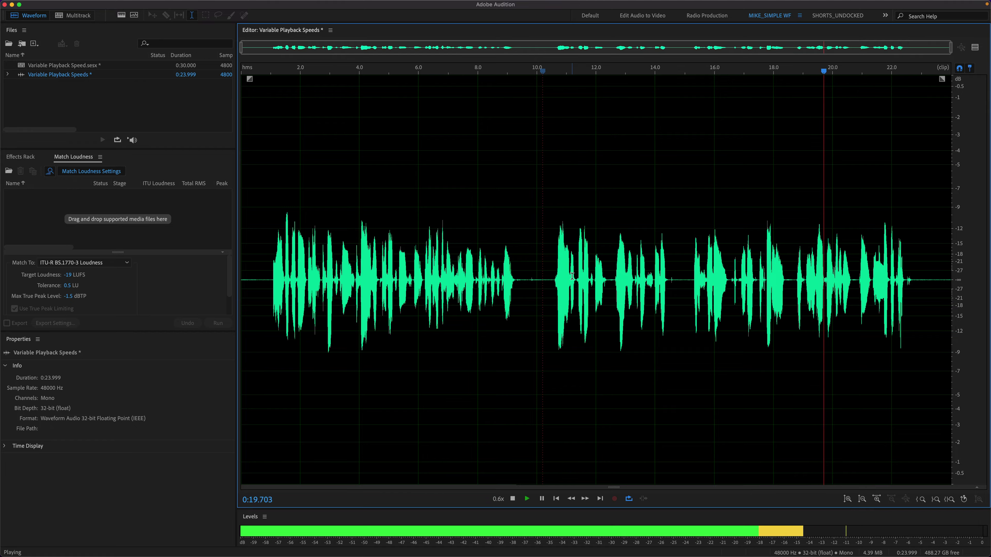
key("0")
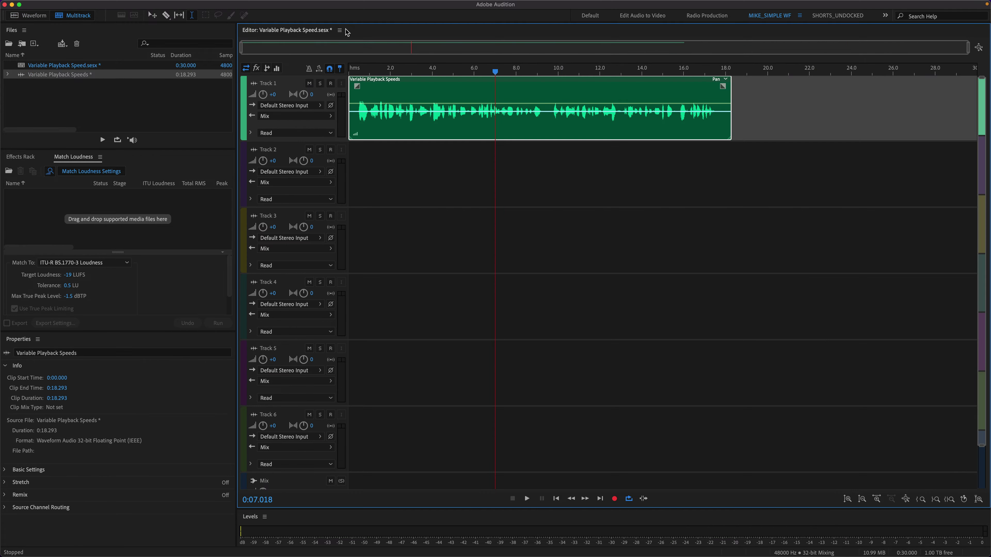
key("9")
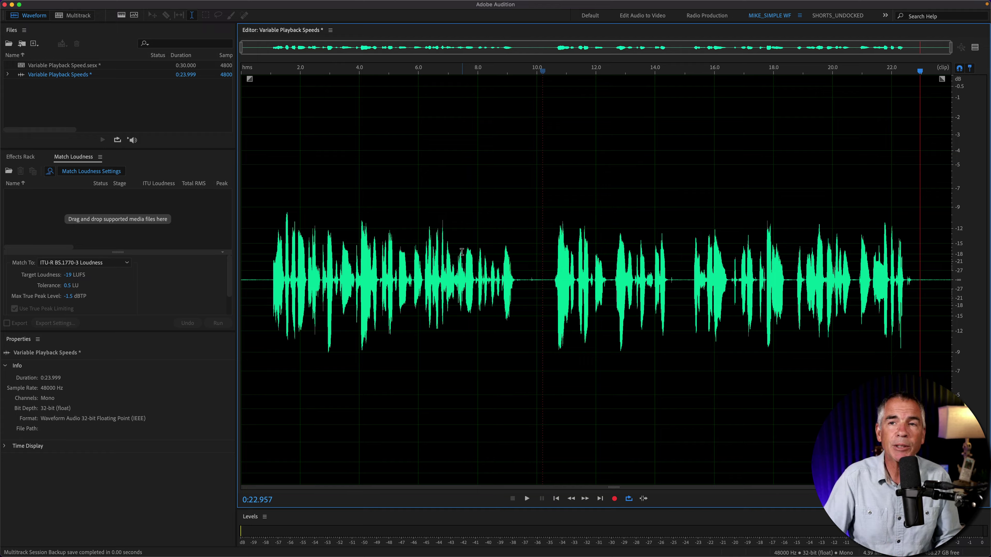
- Show the About Audition dialog with Build 23.3.0.55
mouse_move(57, 8)
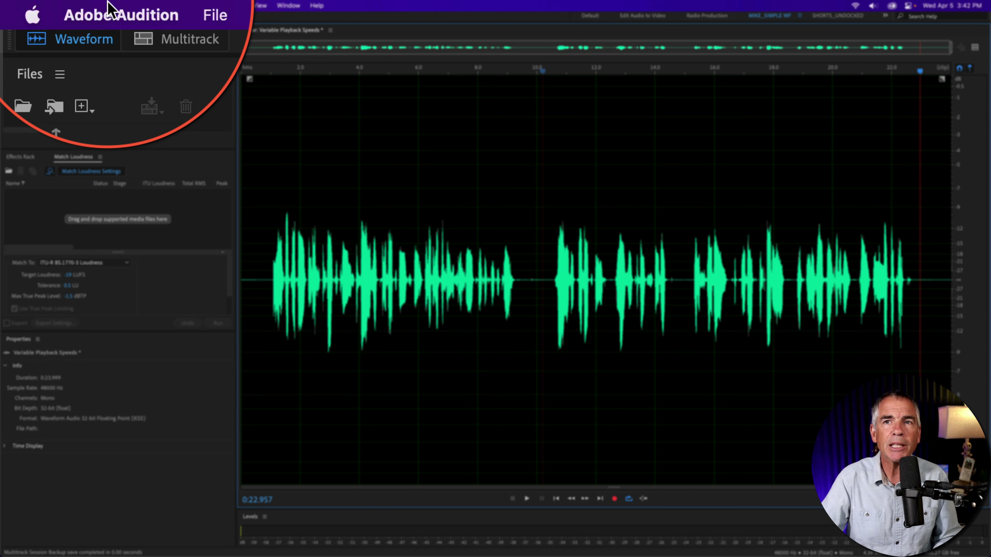
left_click(139, 19)
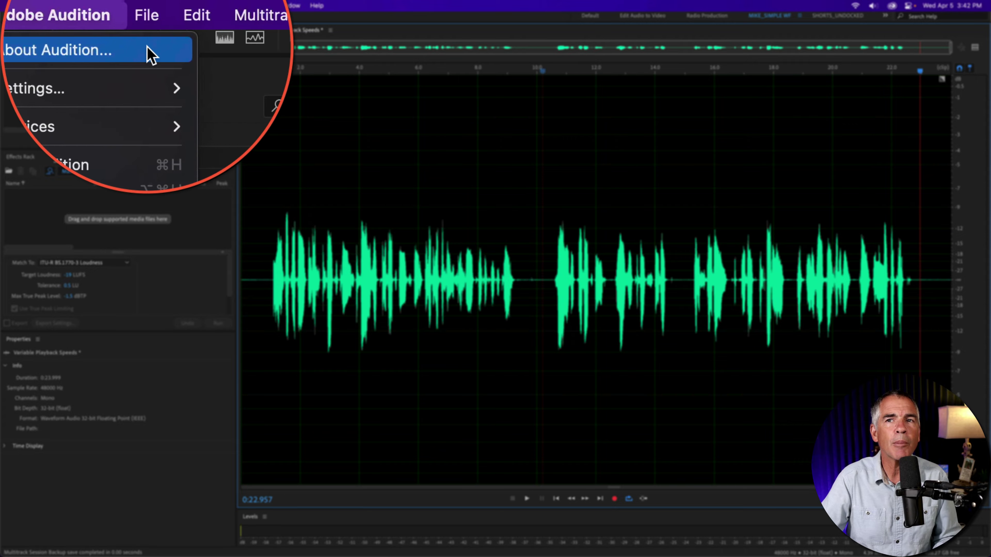
left_click(150, 54)
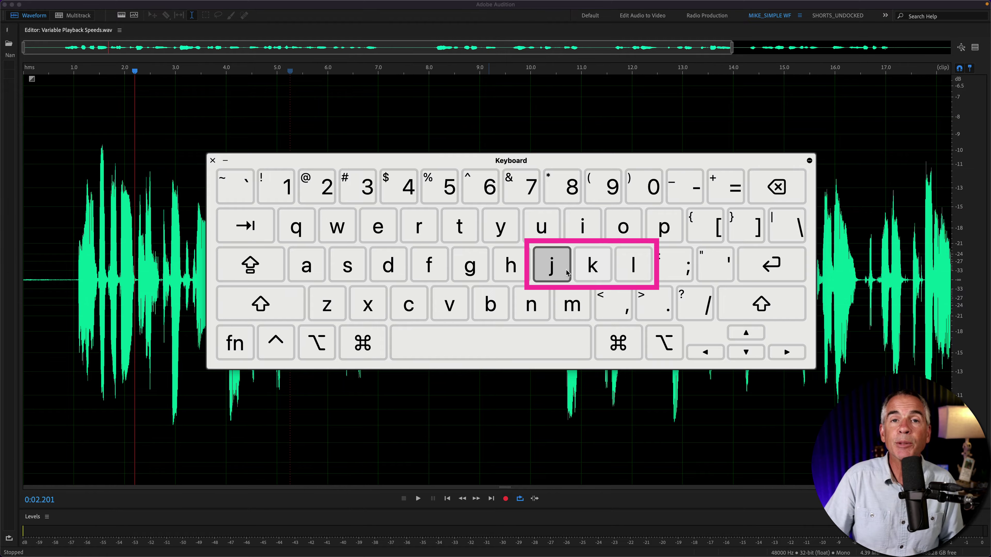
- On the Keyboard Viewer, show the J reverse, K stop/pause and L forward shuttle keys
left_click(591, 269)
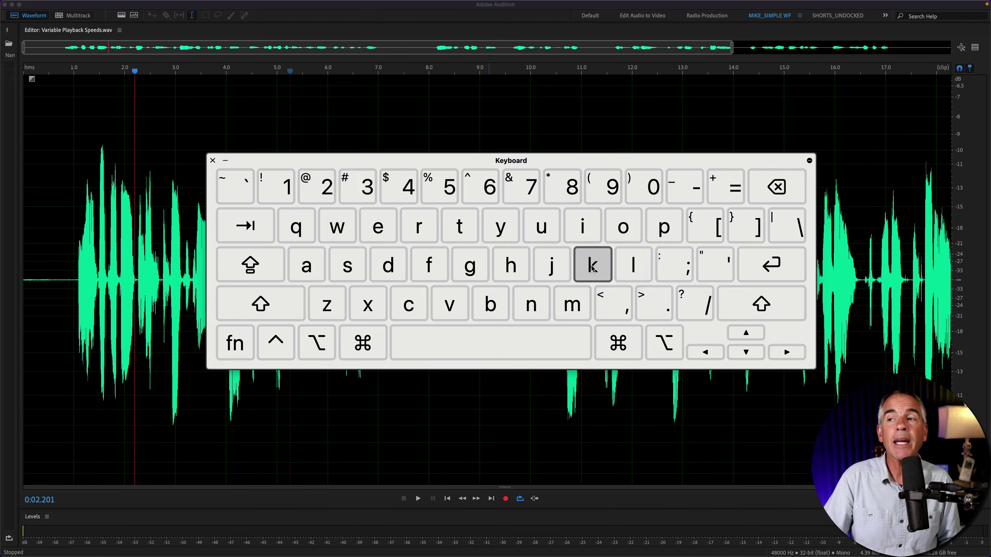
left_click(617, 266)
left_click(558, 274)
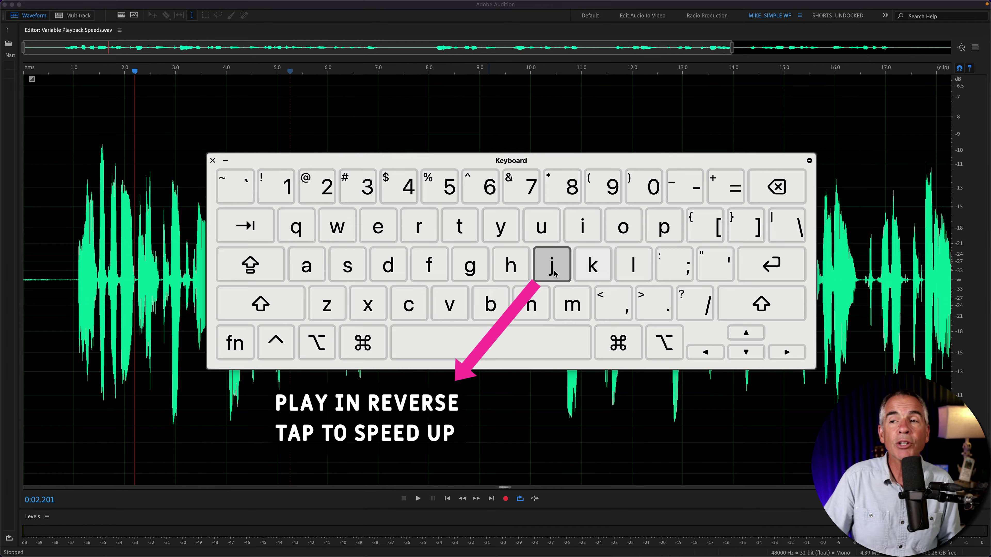
left_click(576, 268)
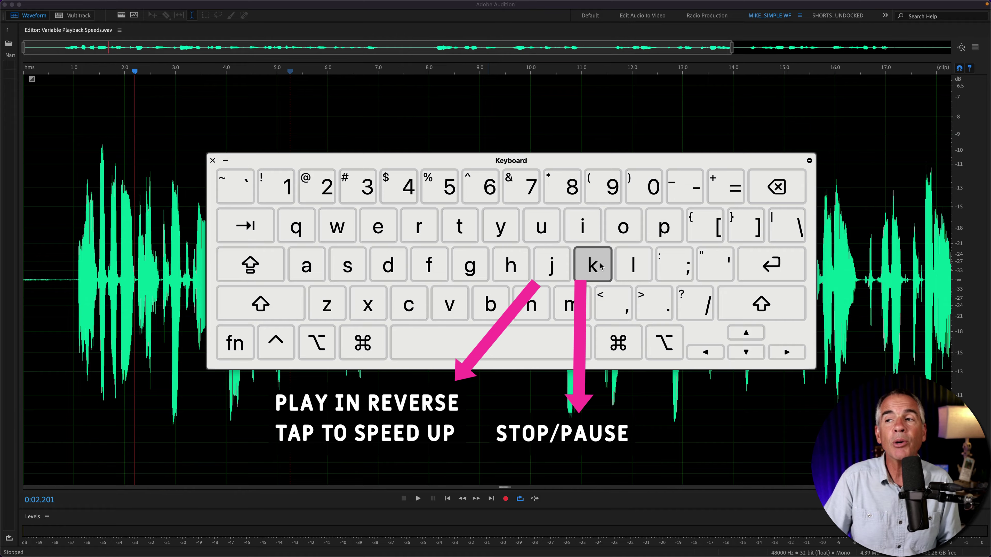
left_click(618, 266)
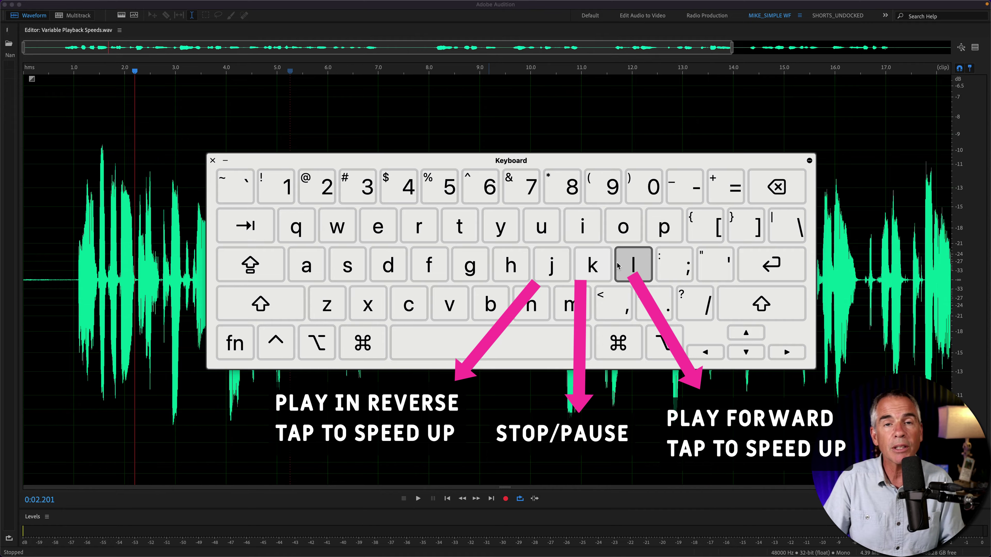
left_click(558, 273)
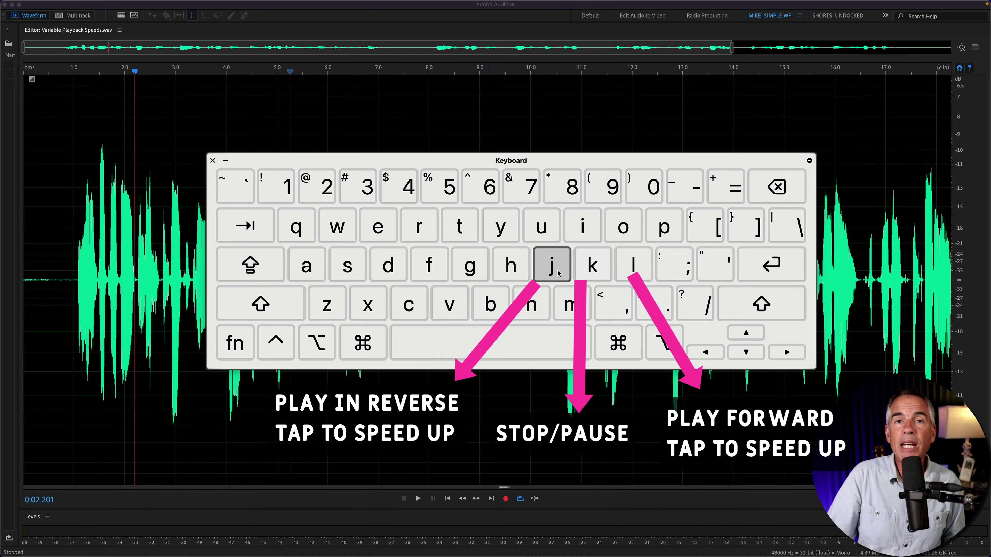
left_click(591, 268)
left_click(625, 266)
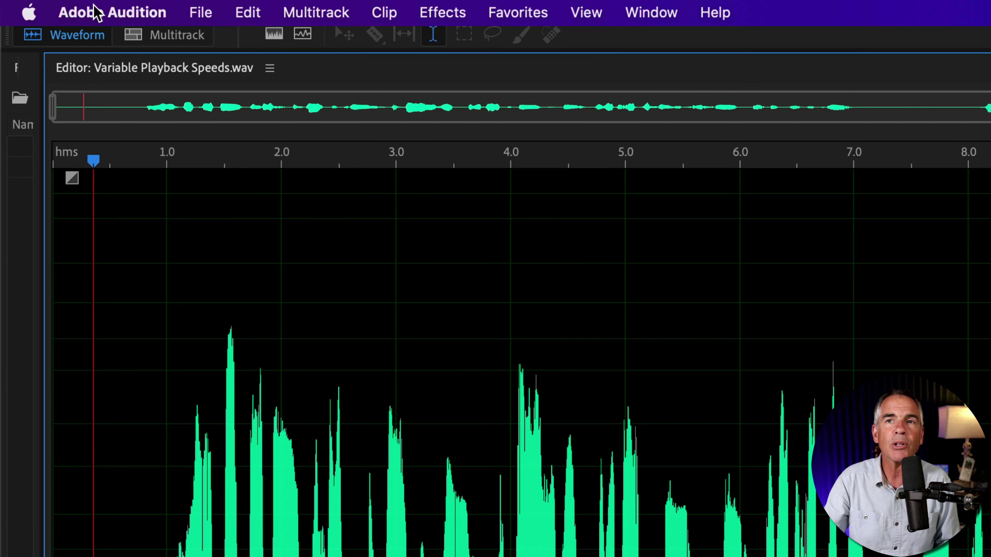
- Open the Playback and Recording preferences and list the JKL Shuttle Speed options
left_click(108, 16)
mouse_move(154, 76)
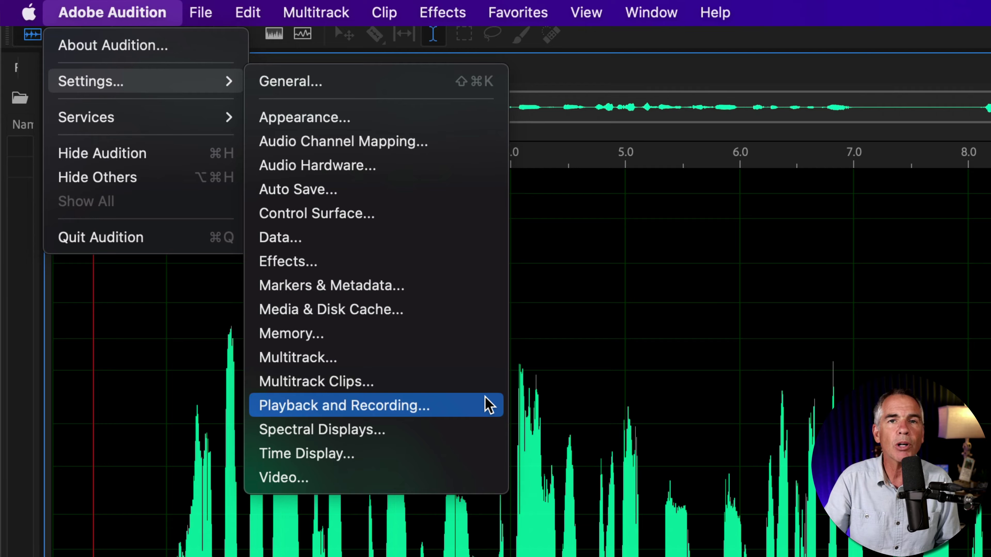
left_click(489, 406)
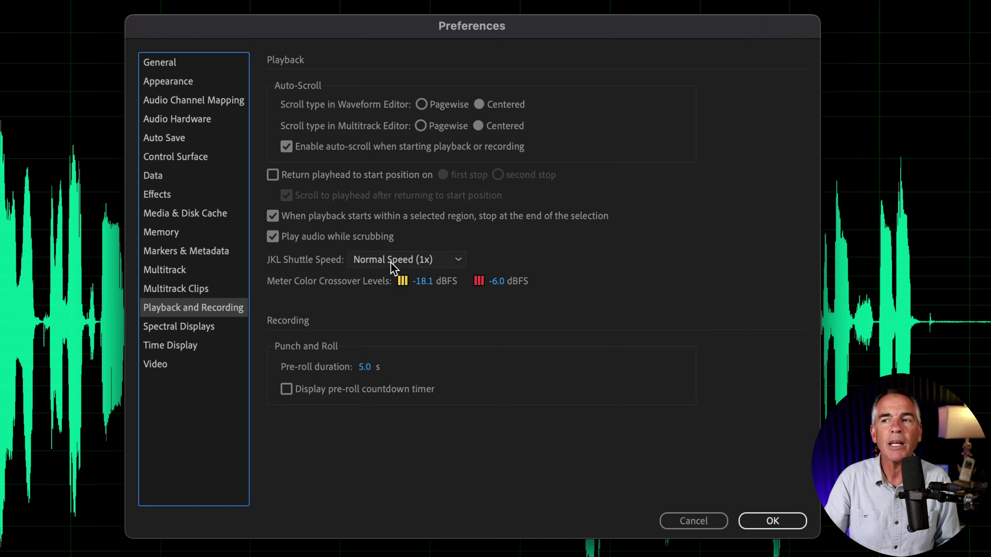
left_click(460, 261)
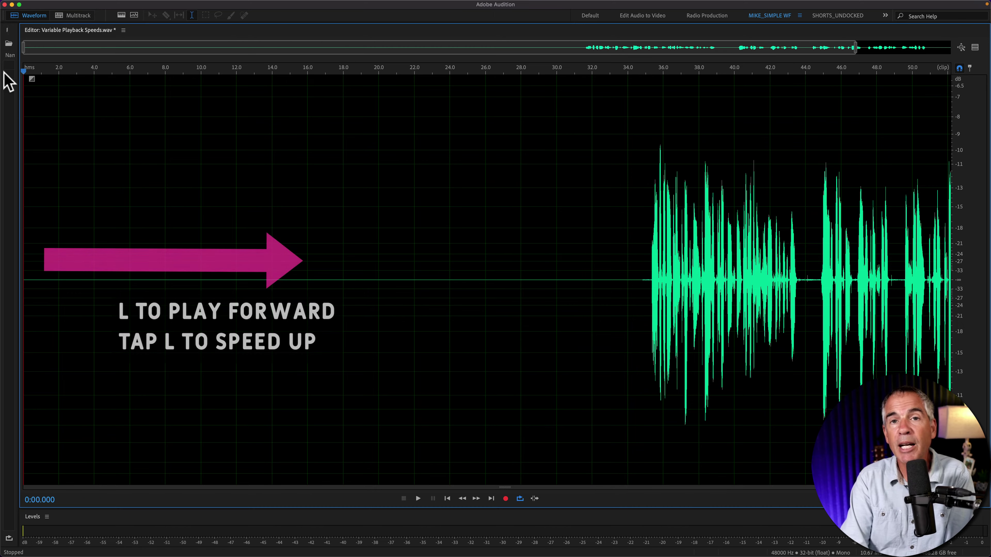
- Shuttle forward playback up to 4x, stop it, then resume forward at 0.5x
key("l")
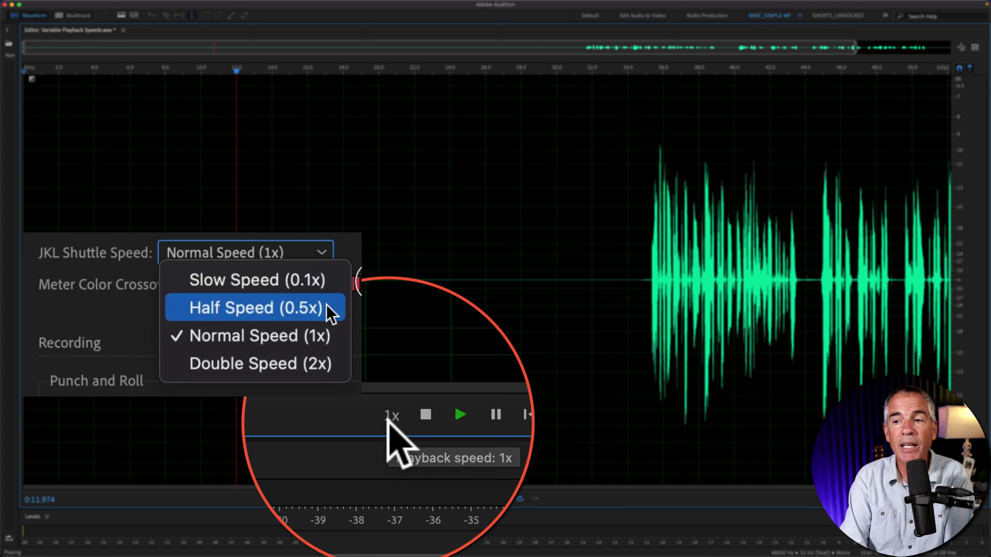
key("l")
key("l")
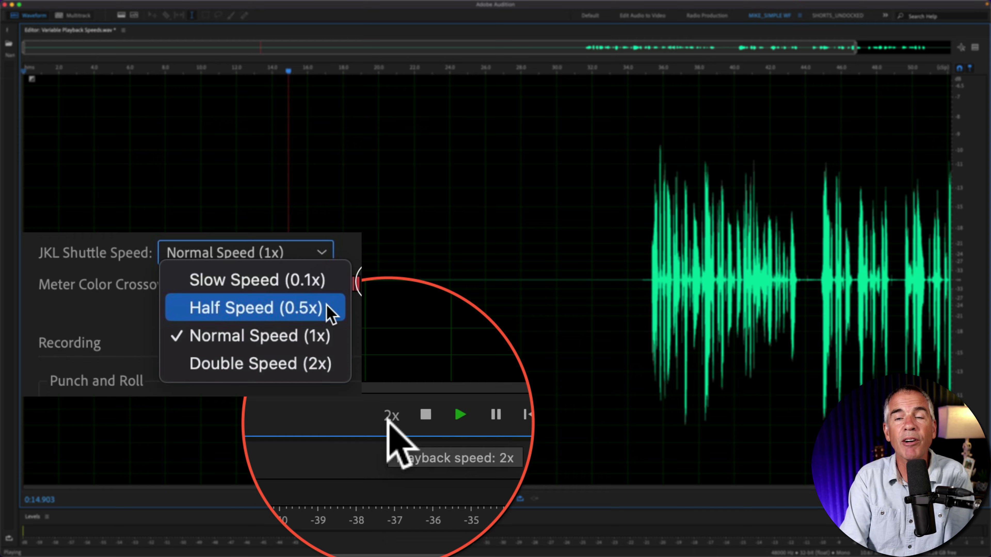
key("l")
key("l")
key("l")
key("l")
key("k")
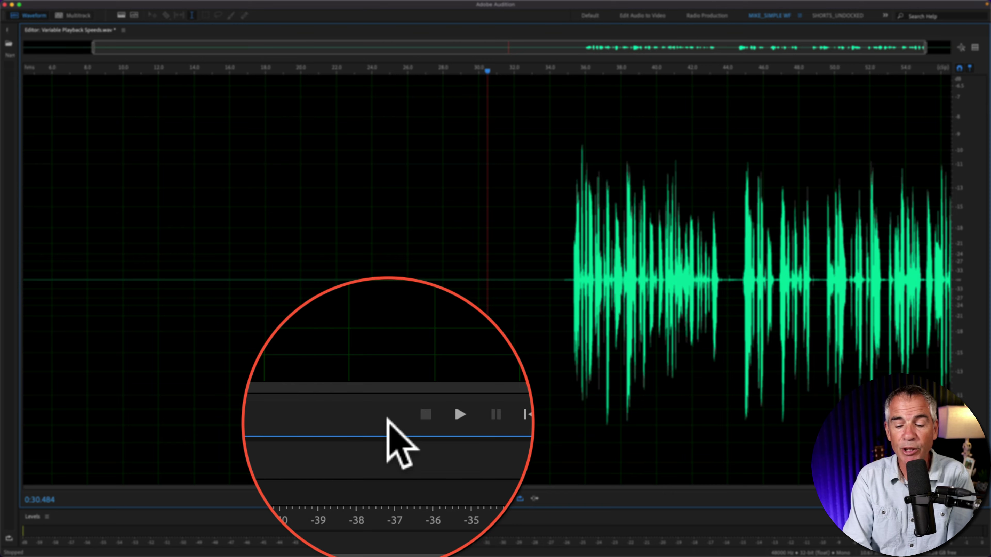
key("l")
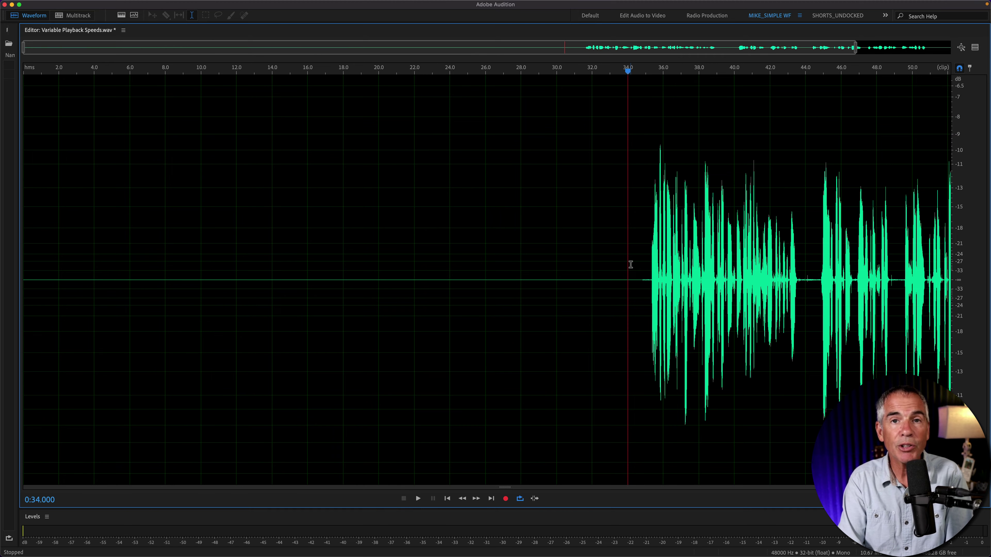
- Play in reverse from -0.5x to -2x, stop, and return the playhead to the start
key("j")
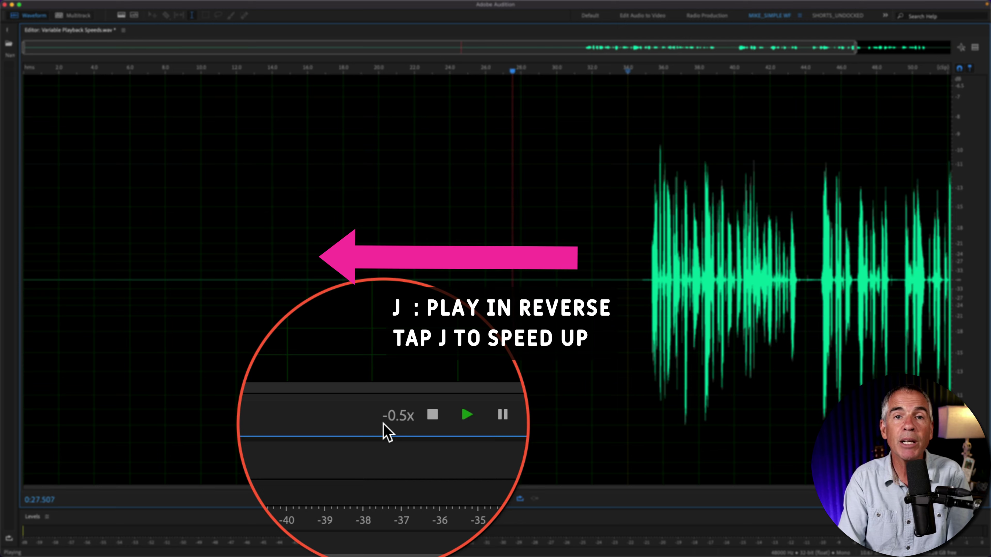
key("j")
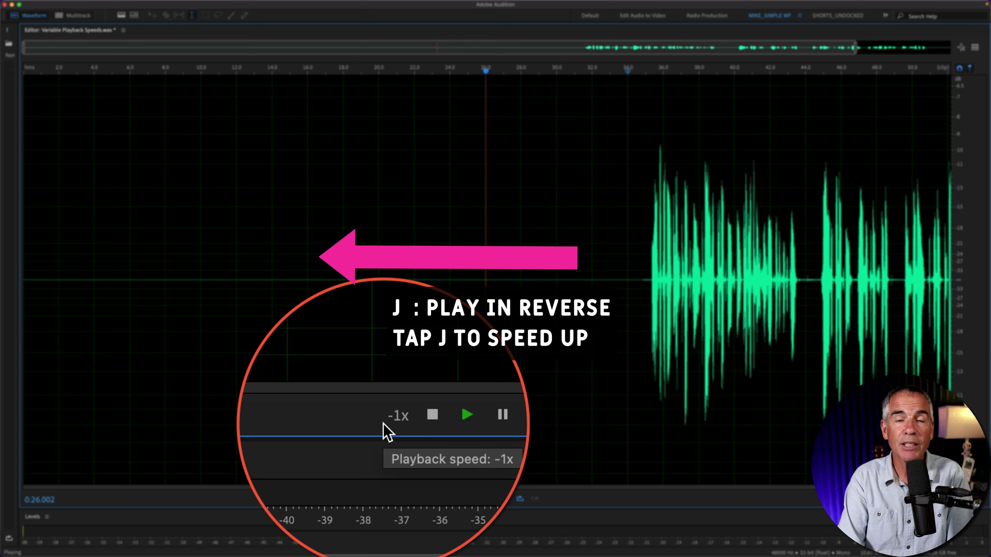
key("j")
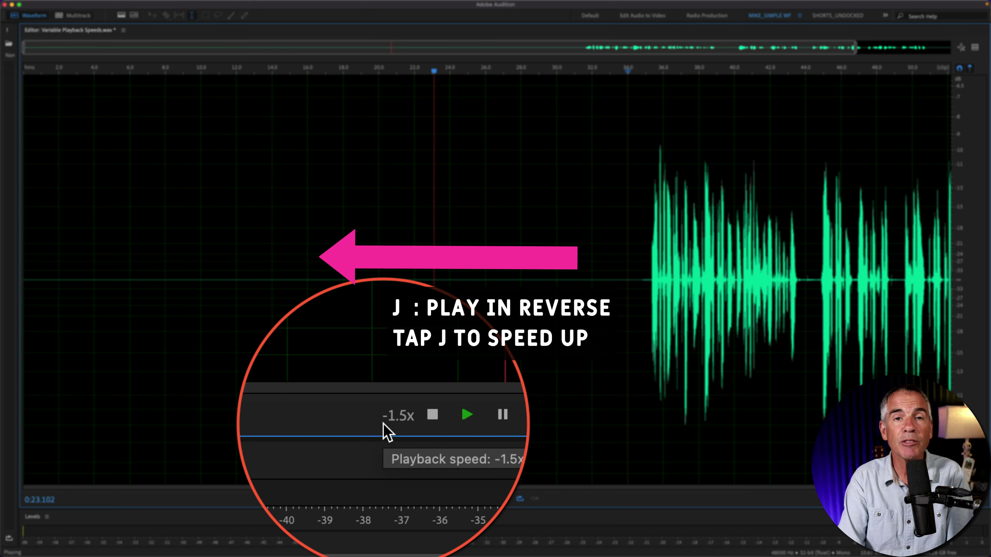
key("j")
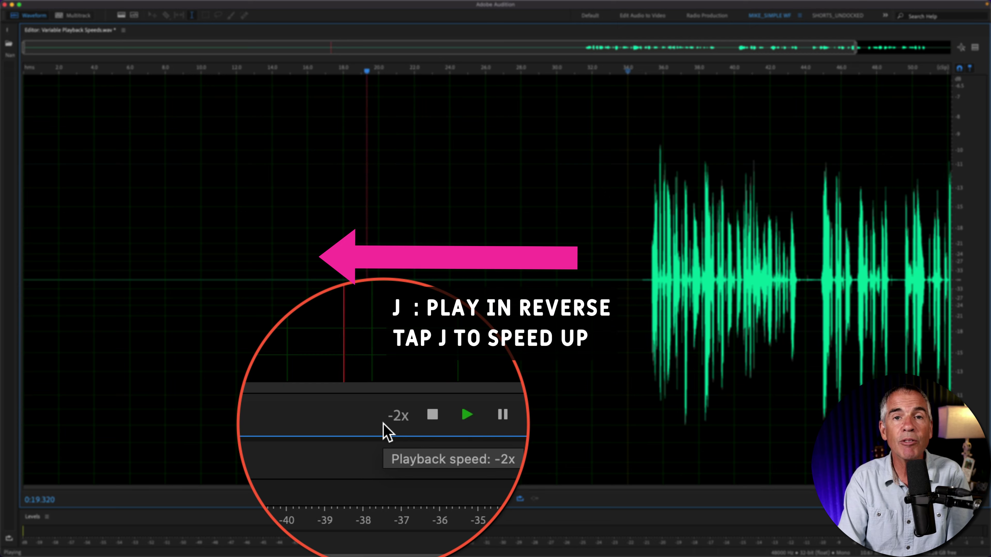
key("k")
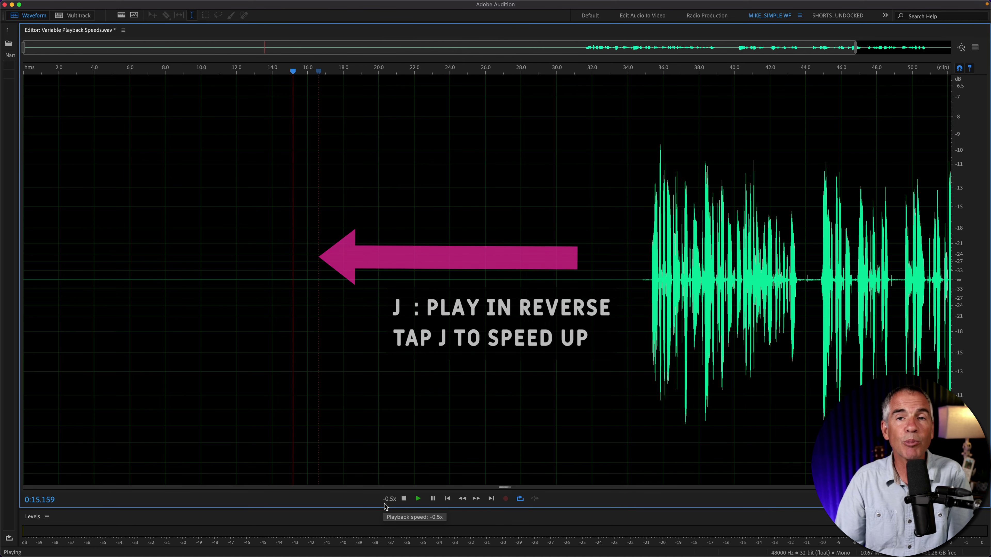
left_click(28, 268)
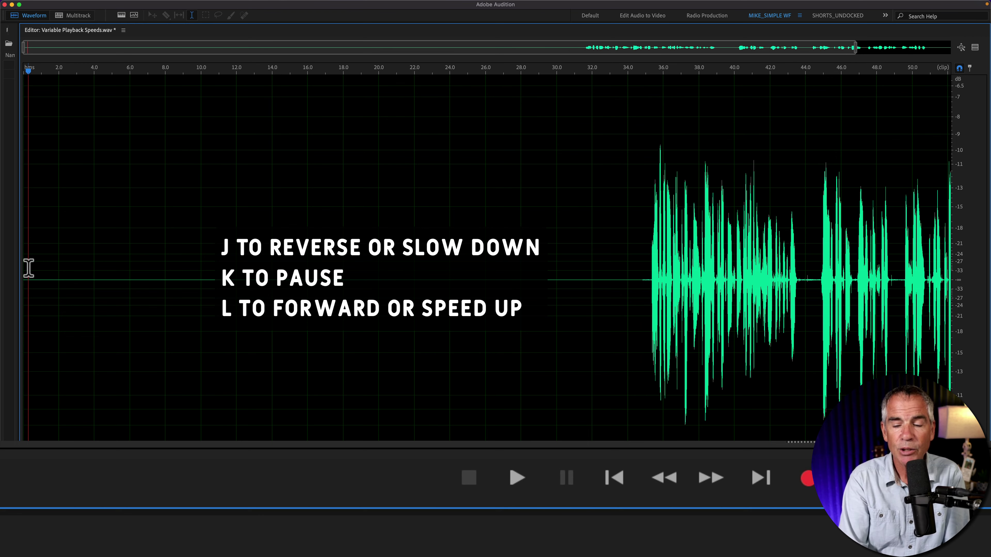
- Ramp forward playback to 2x, slow through 0.5x into reverse, resume 0.5x forward, then pause
key("l")
key("l")
key("l")
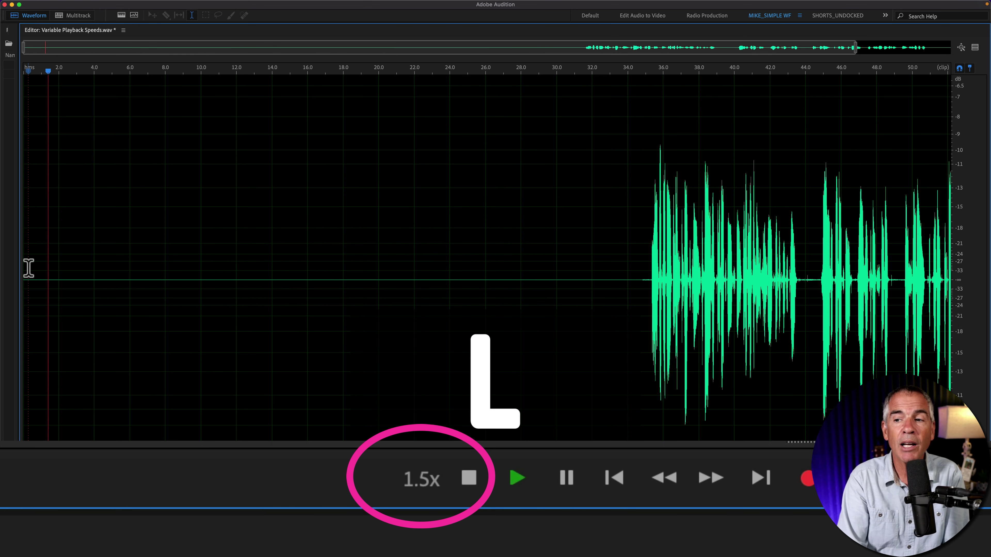
key("l")
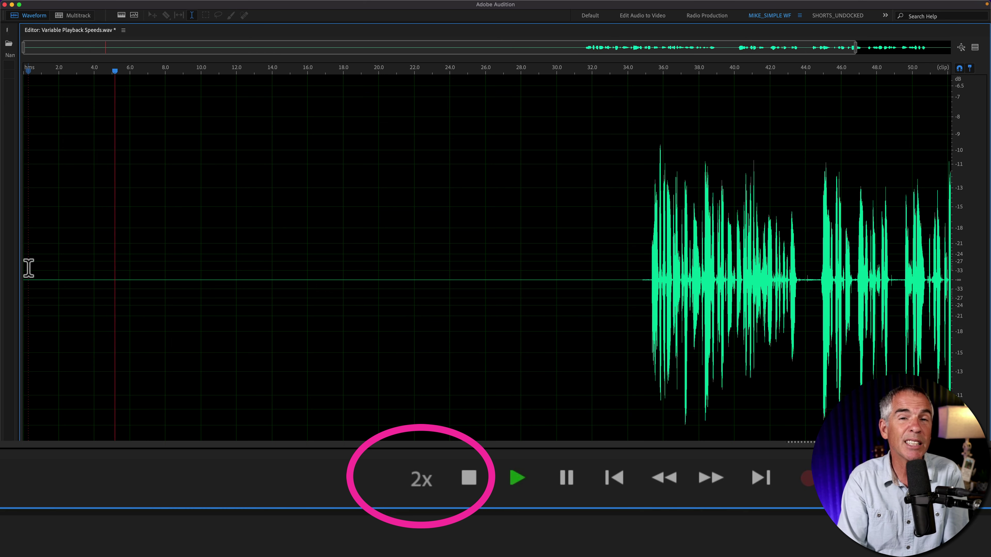
key("j")
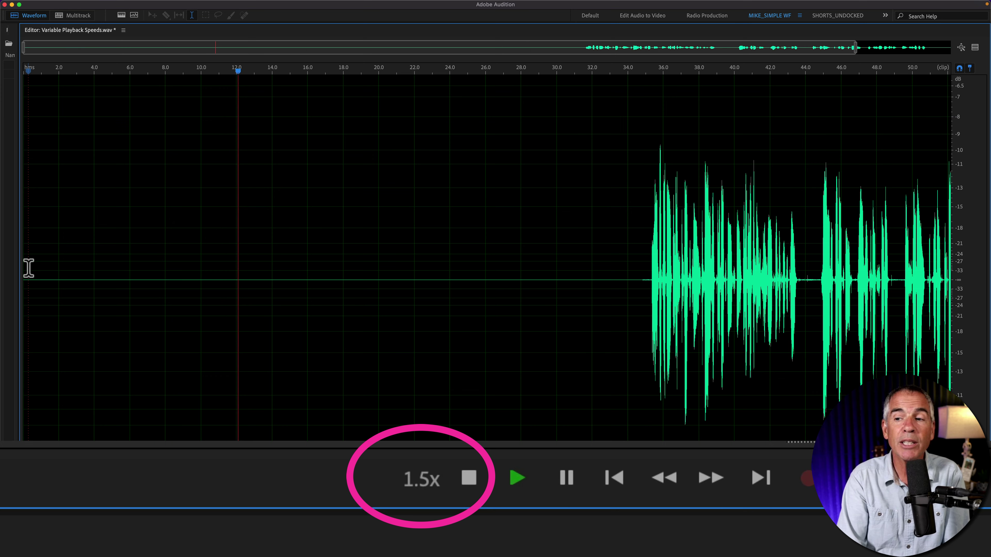
key("j")
key("j")
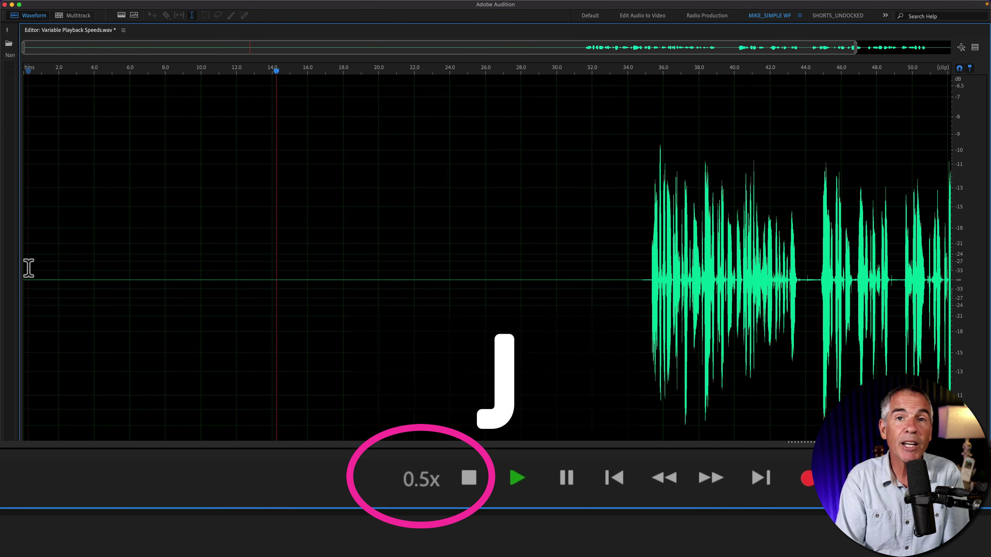
key("j")
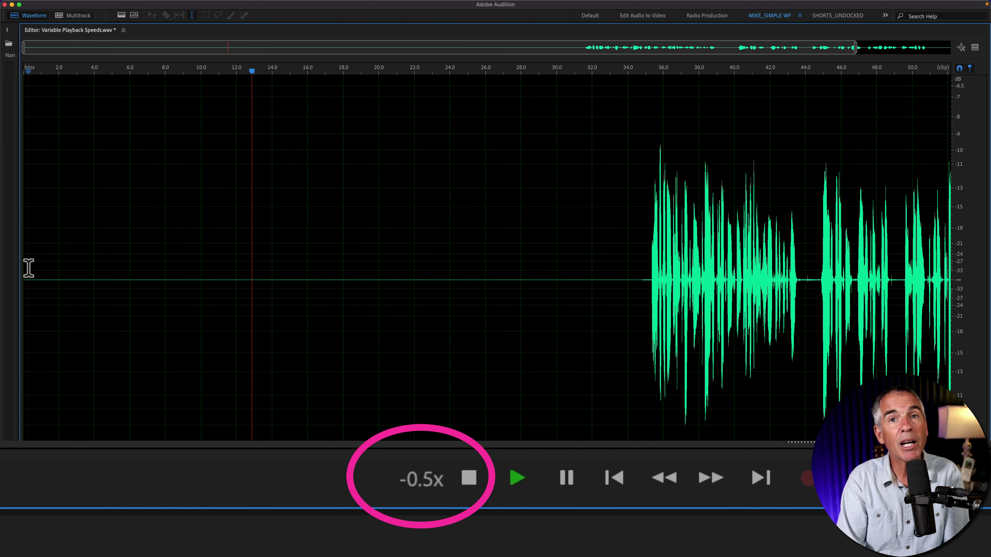
key("l")
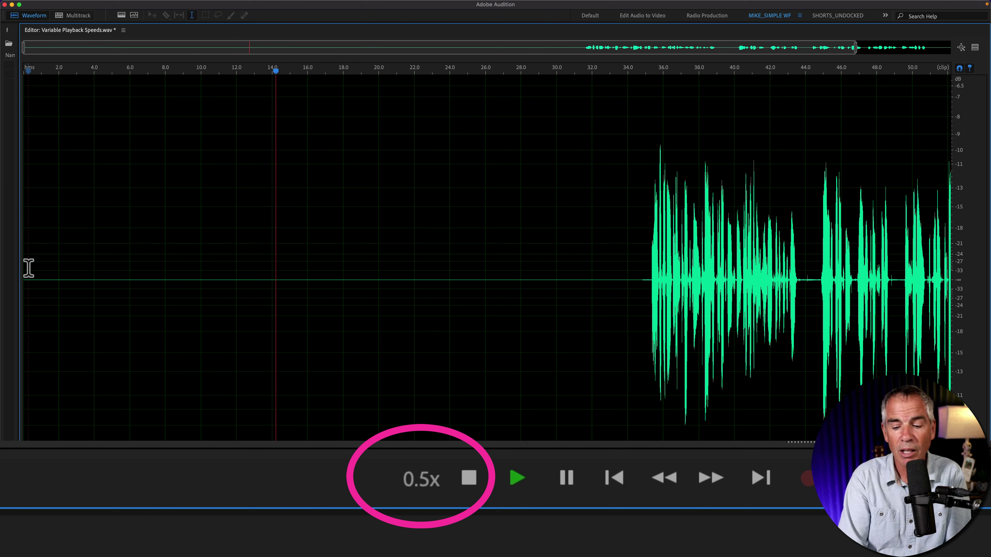
key("k")
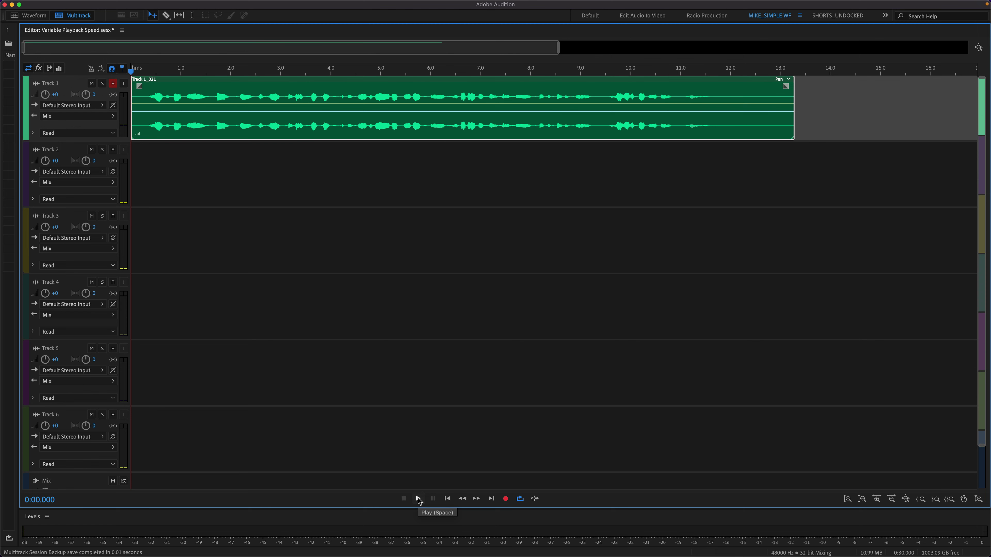
- Play the multitrack session and shuttle it from 1x to 1.5x, then 2x
left_click(418, 498)
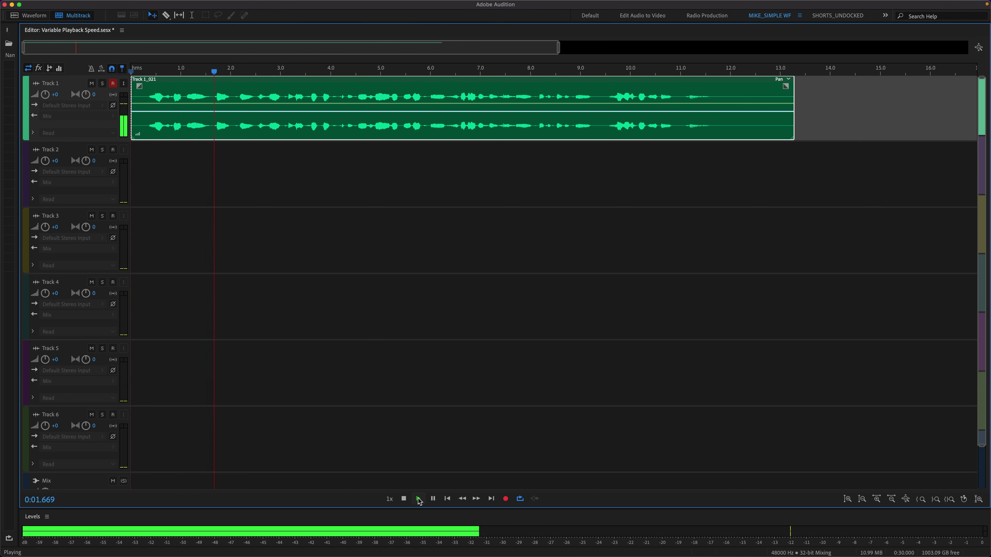
key("l")
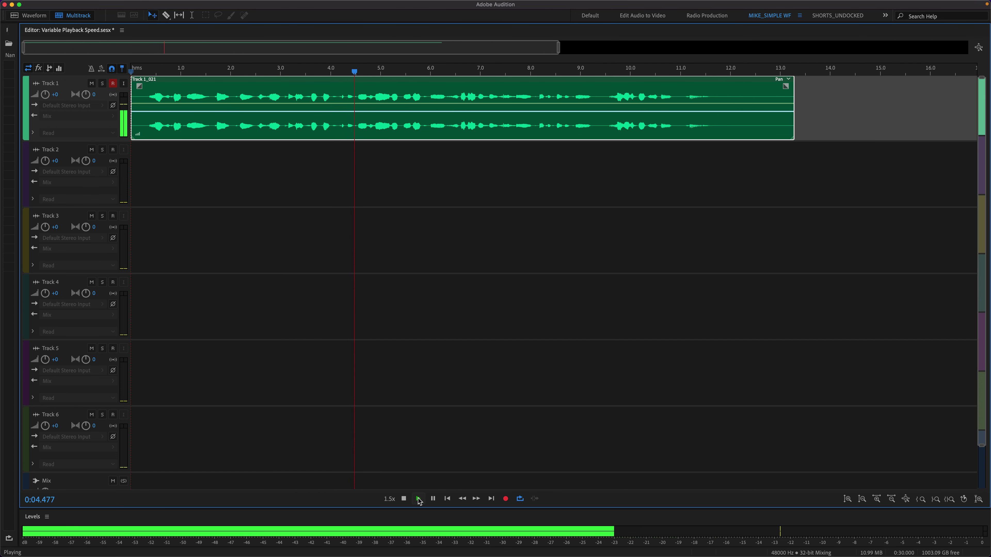
key("l")
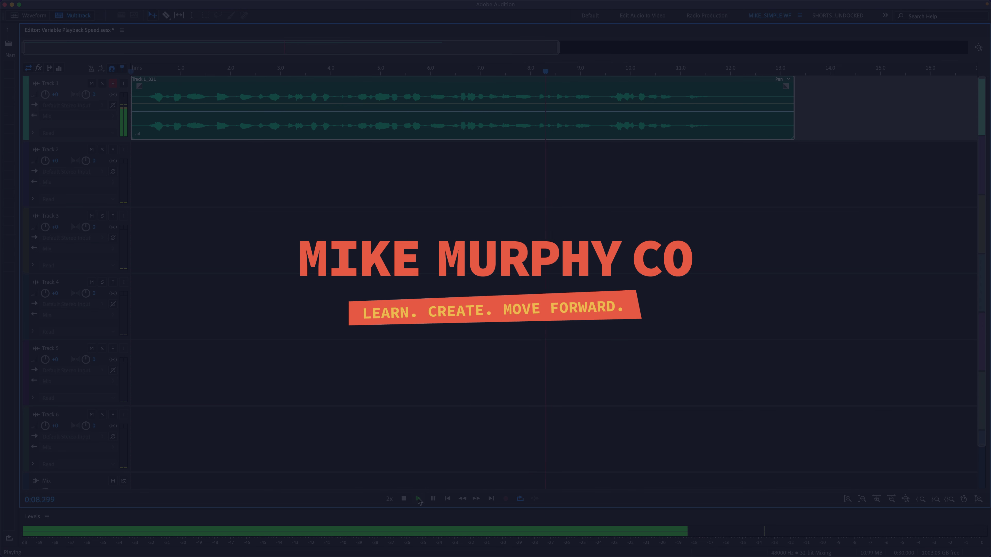